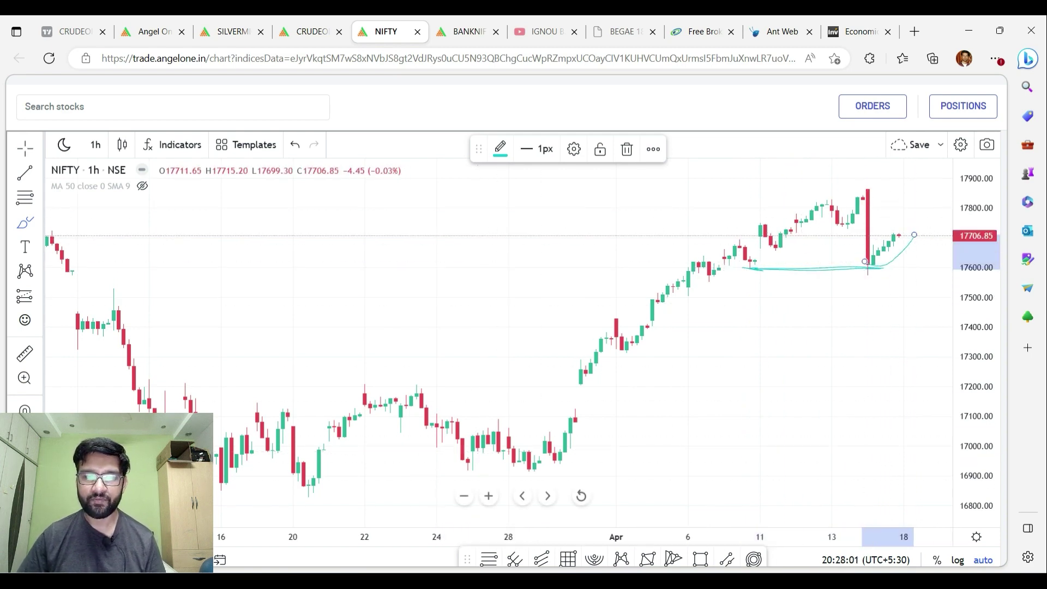
Zoom into the latest NIFTY candles and draw a cyan freehand line along the 17700 level.
scroll(519, 427, up, 3)
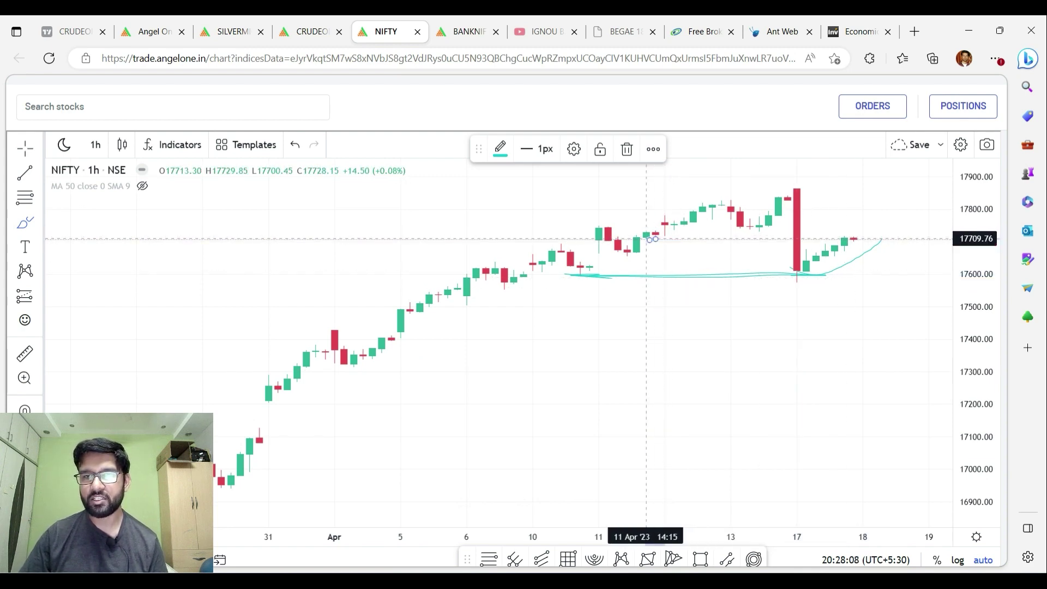
drag(652, 239, 862, 237)
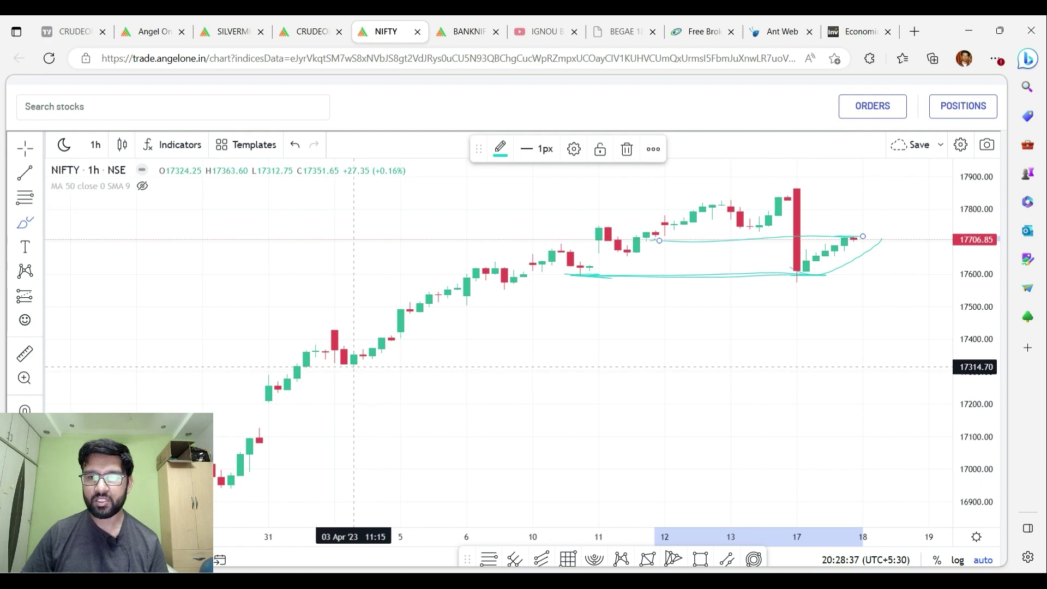
Draw a short cyan stroke under the early-April NIFTY low near 17300.
drag(343, 365, 382, 365)
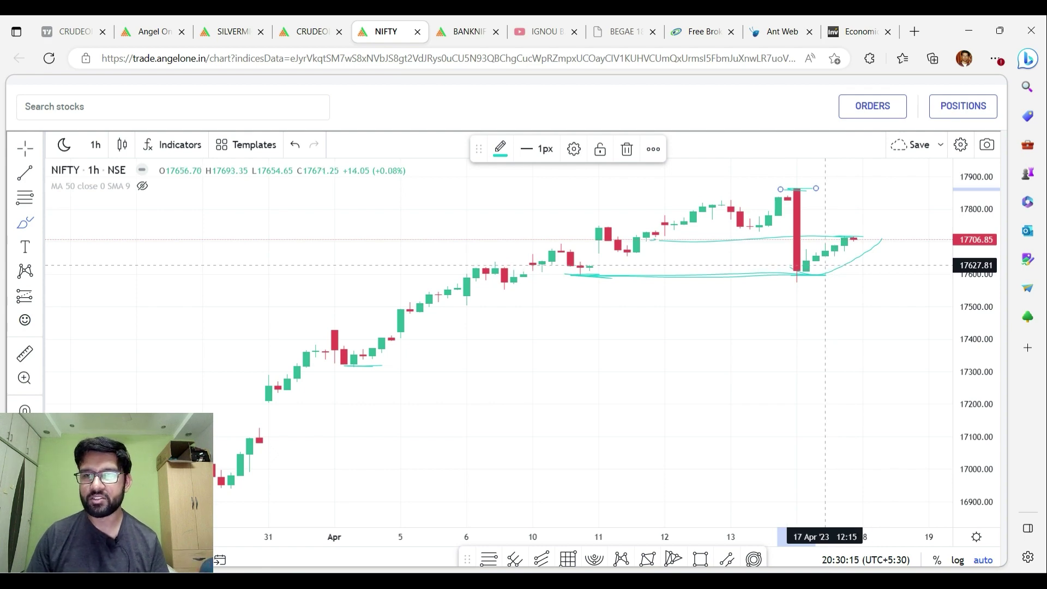
Change the NIFTY chart interval from 1 hour to 15 minutes.
click(95, 144)
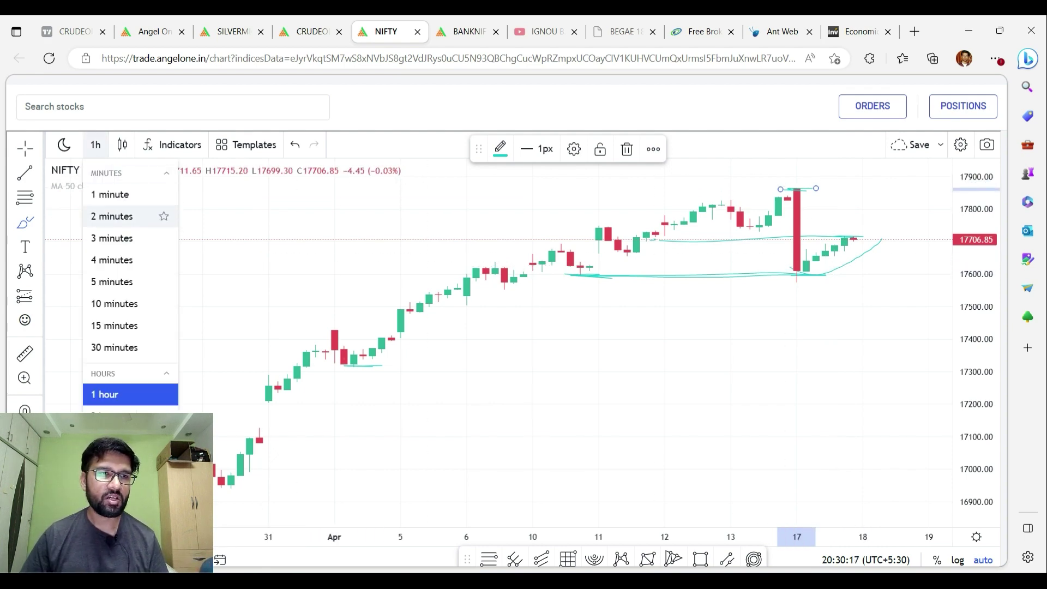
click(112, 326)
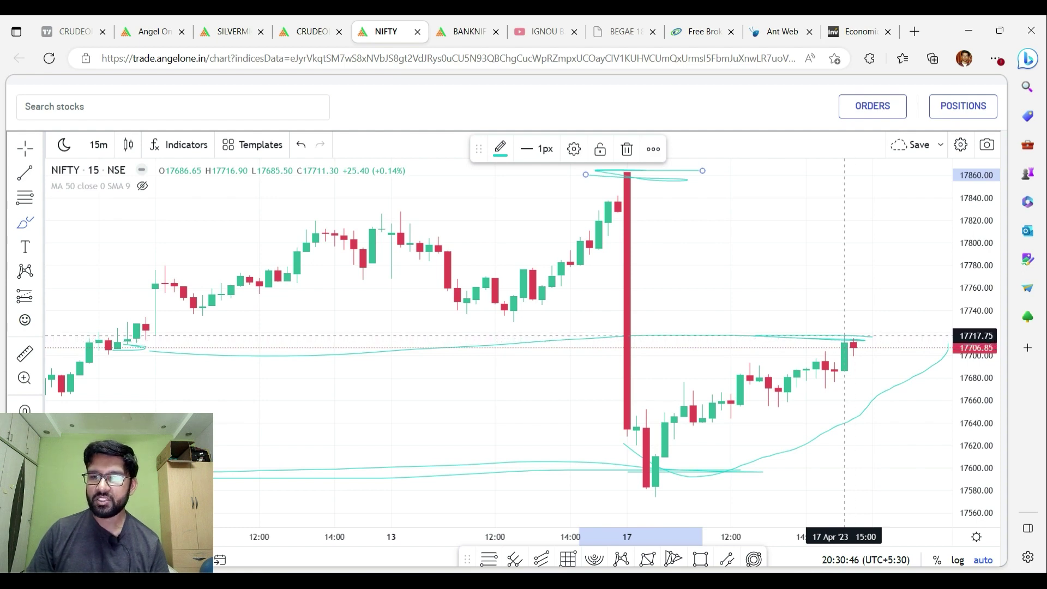
Underline the 15-minute swing lows near 17635, 17650, 17665 and 17685 with short cyan strokes.
click(844, 337)
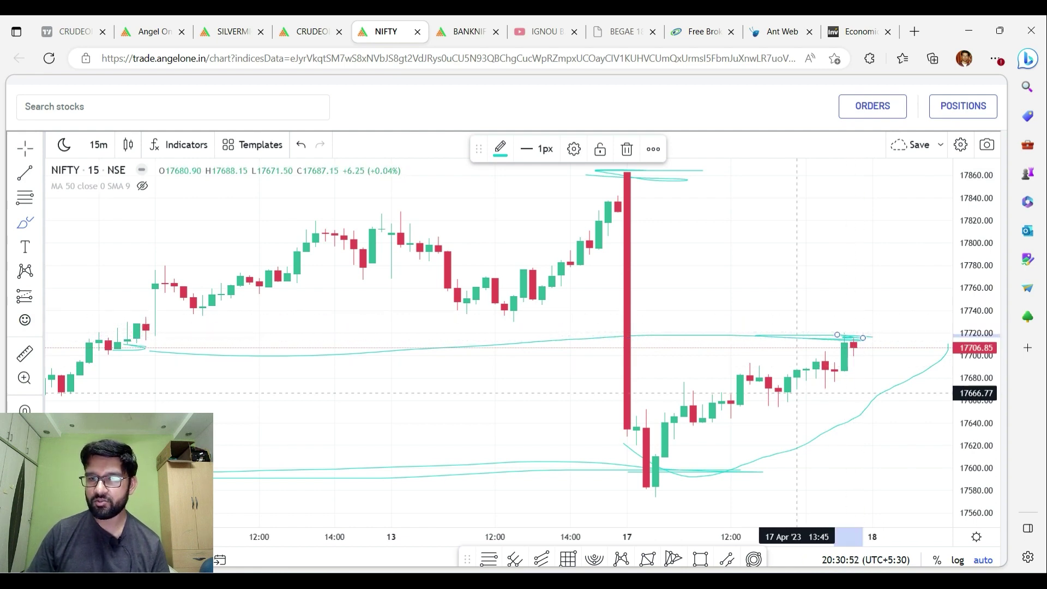
drag(763, 409, 788, 411)
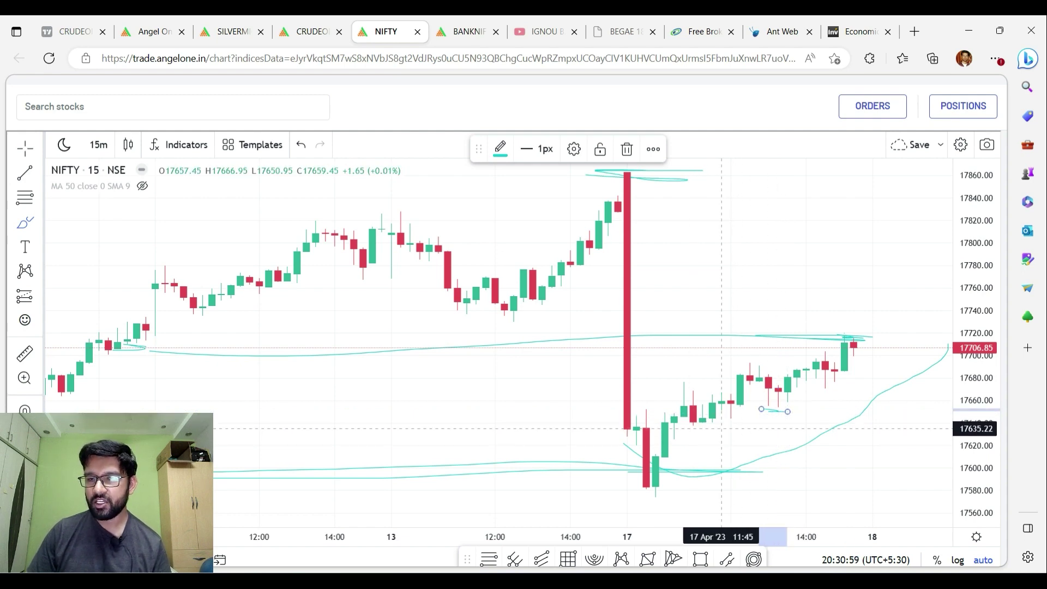
drag(696, 429, 768, 429)
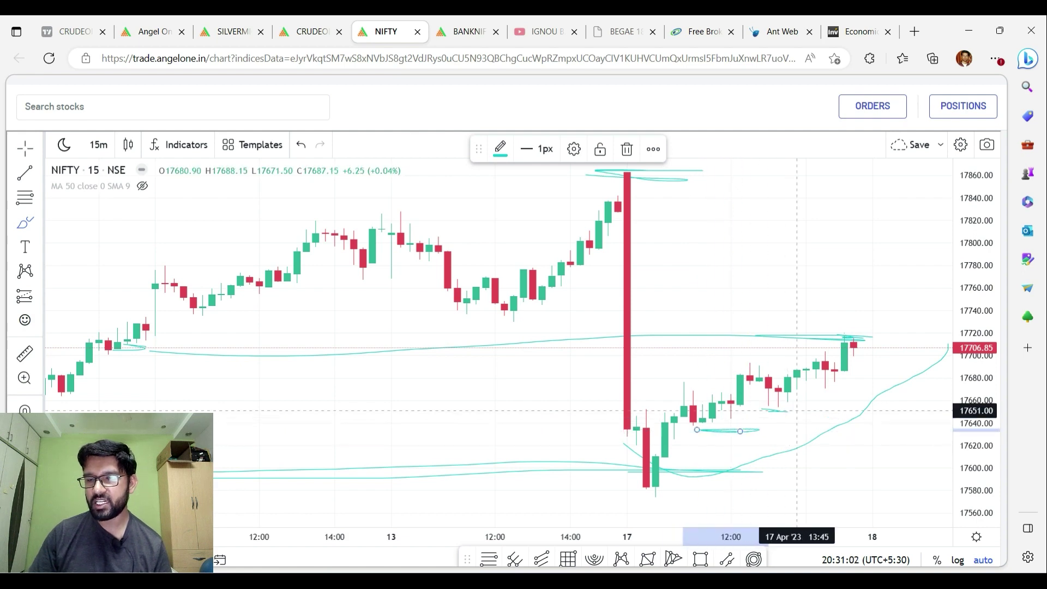
mouse_move(818, 392)
mouse_down()
mouse_move(844, 392)
mouse_move(840, 371)
mouse_up()
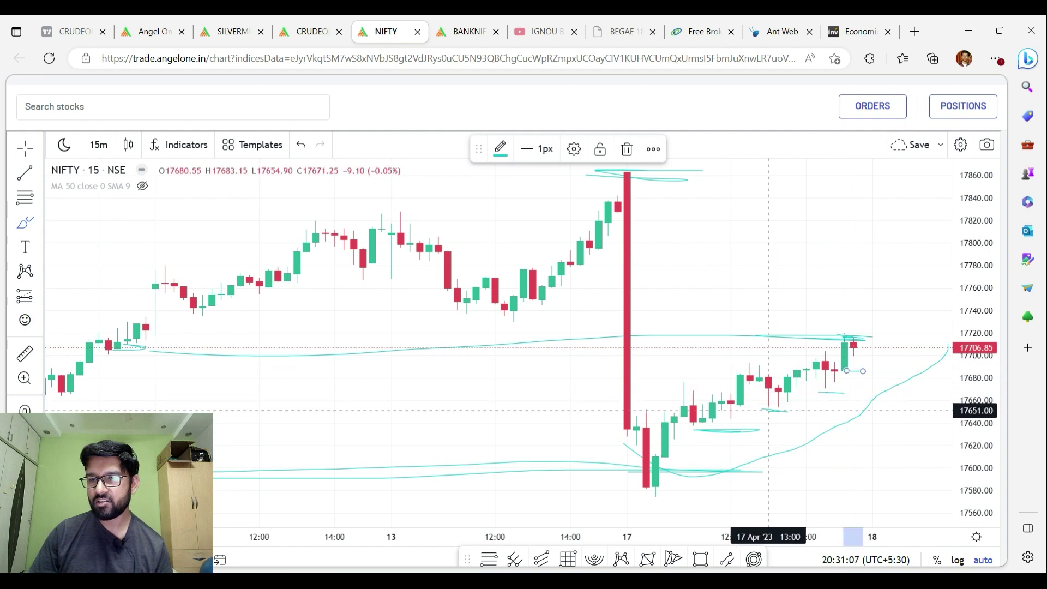
drag(770, 409, 797, 410)
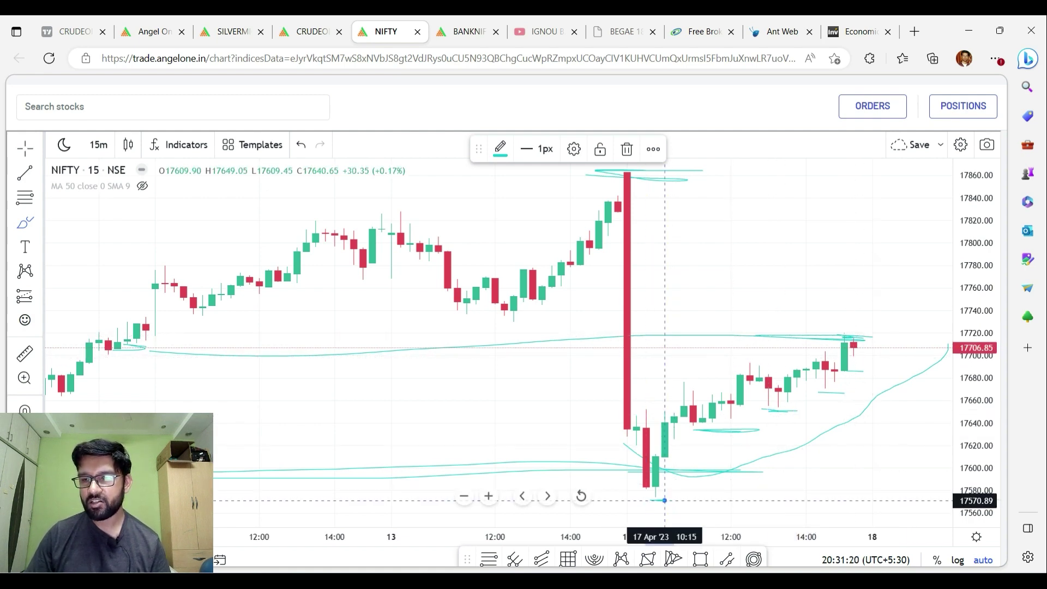
Place a short marker at the 17 Apr candle low near 17570.
click(649, 500)
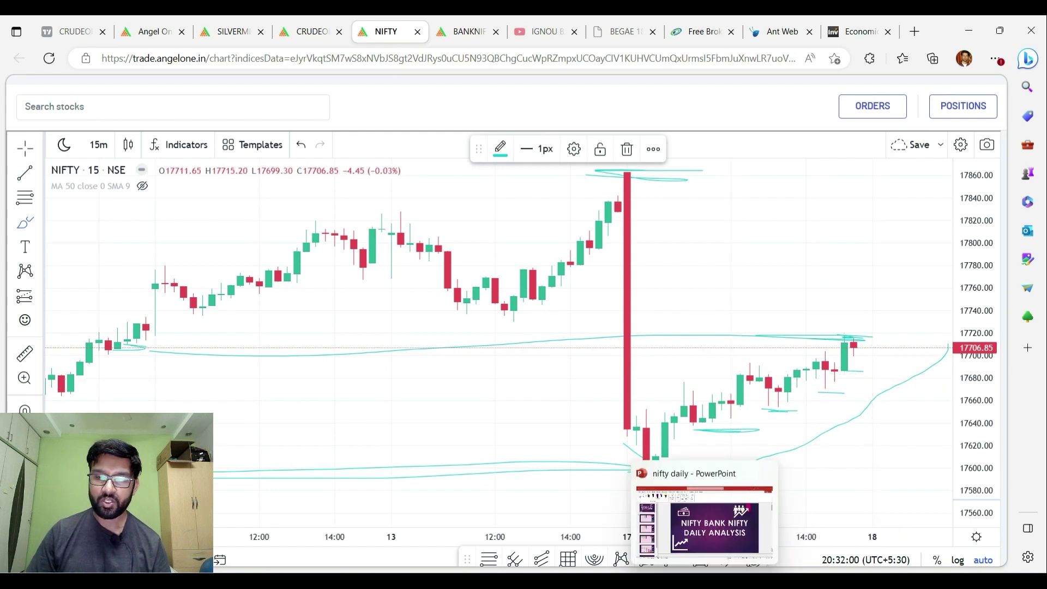
On slide 3 of 'nifty daily', circle 17706.85 and ink arrows toward 17726.02 and 17688.02.
click(703, 580)
click(133, 334)
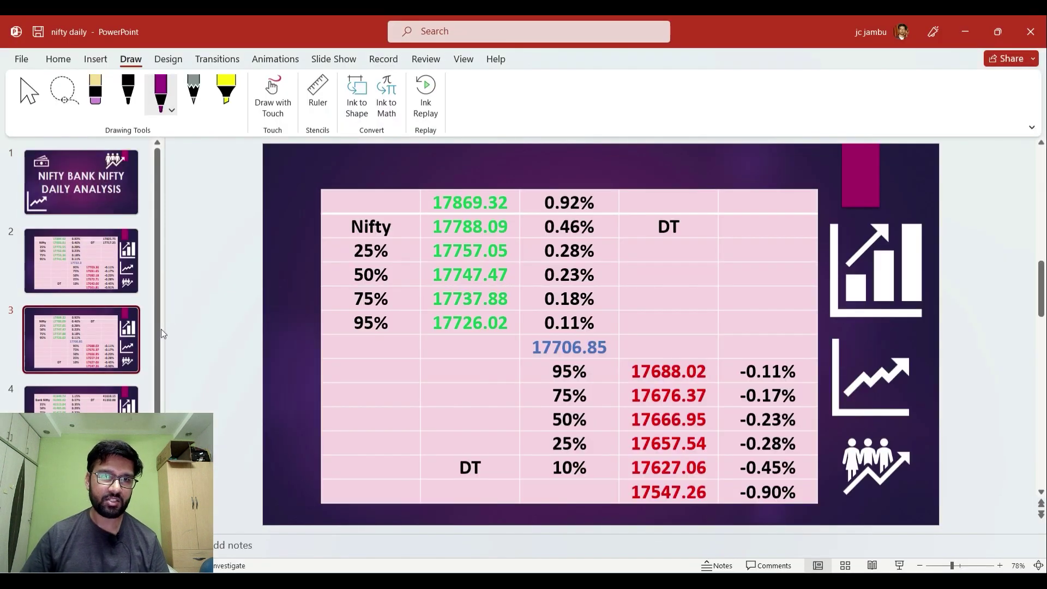
mouse_move(545, 335)
mouse_down()
mouse_move(527, 343)
mouse_move(542, 363)
mouse_up()
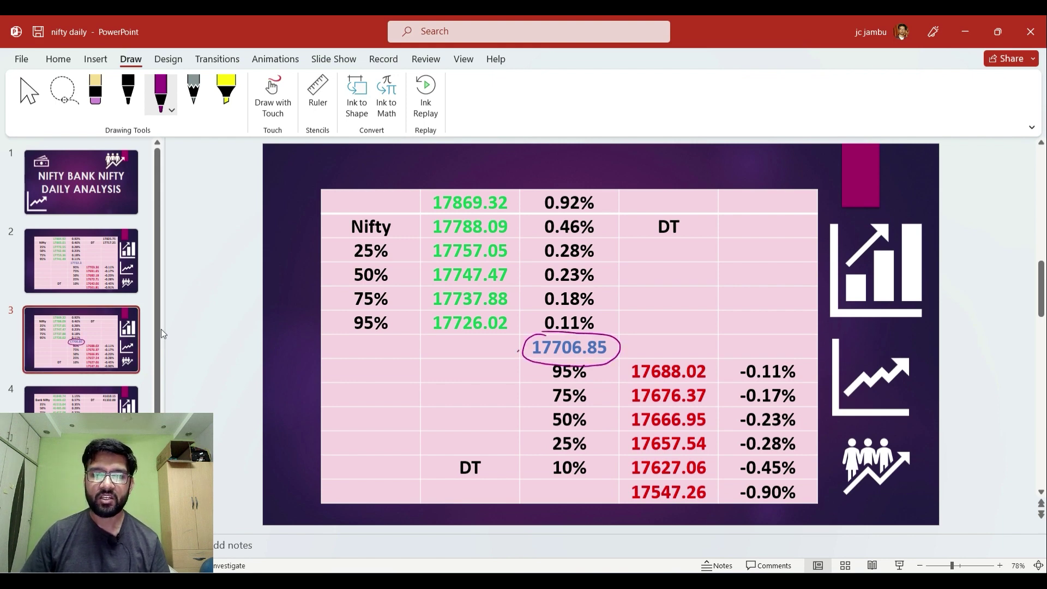
drag(518, 351, 480, 335)
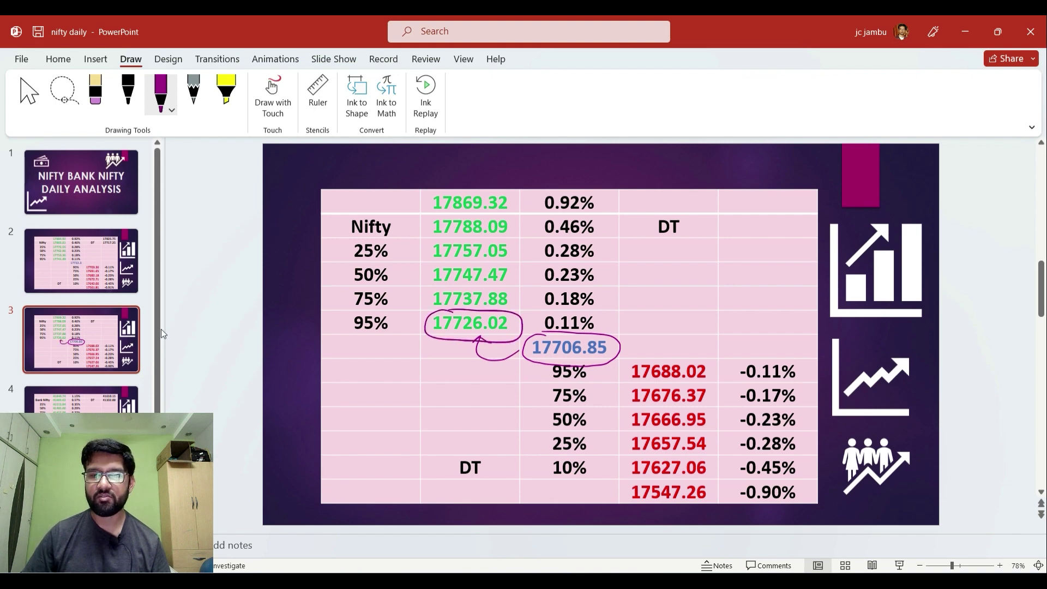
drag(619, 342, 648, 356)
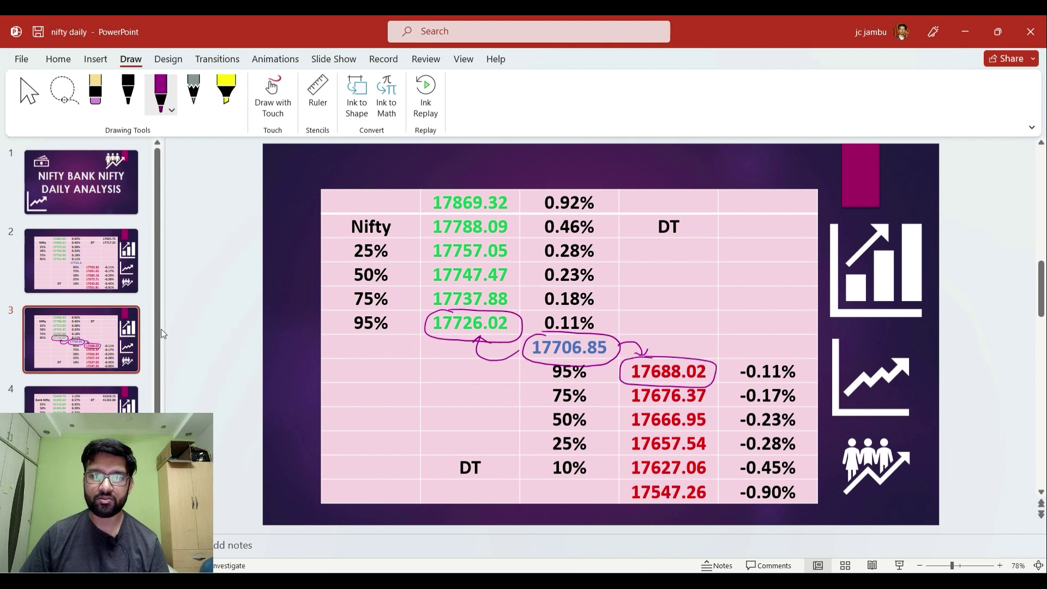
Ink a box around the 17726–17688 range with a handwritten note beside it.
drag(431, 313, 663, 315)
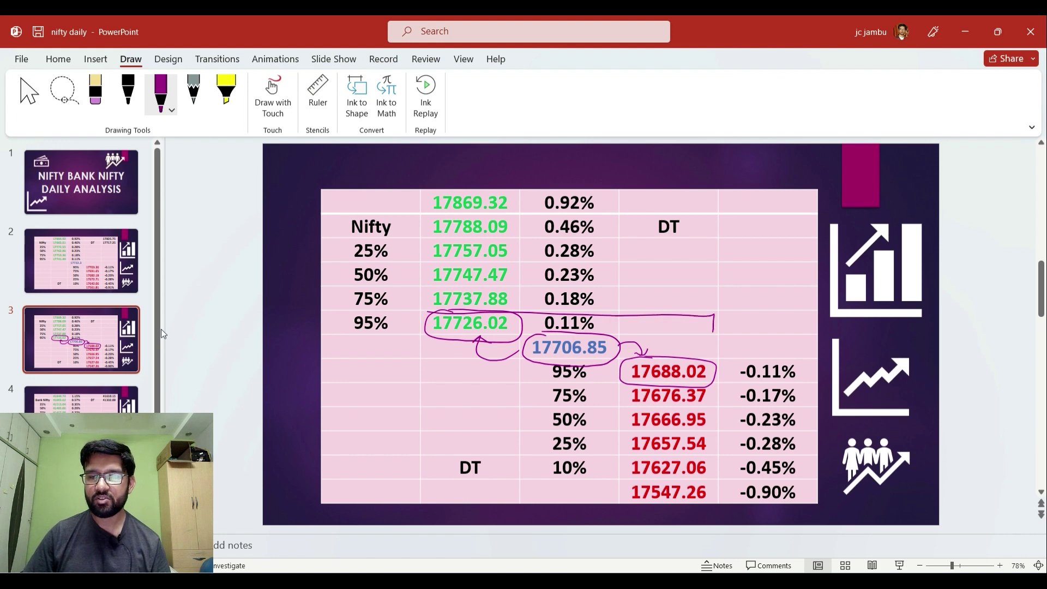
drag(708, 385, 410, 382)
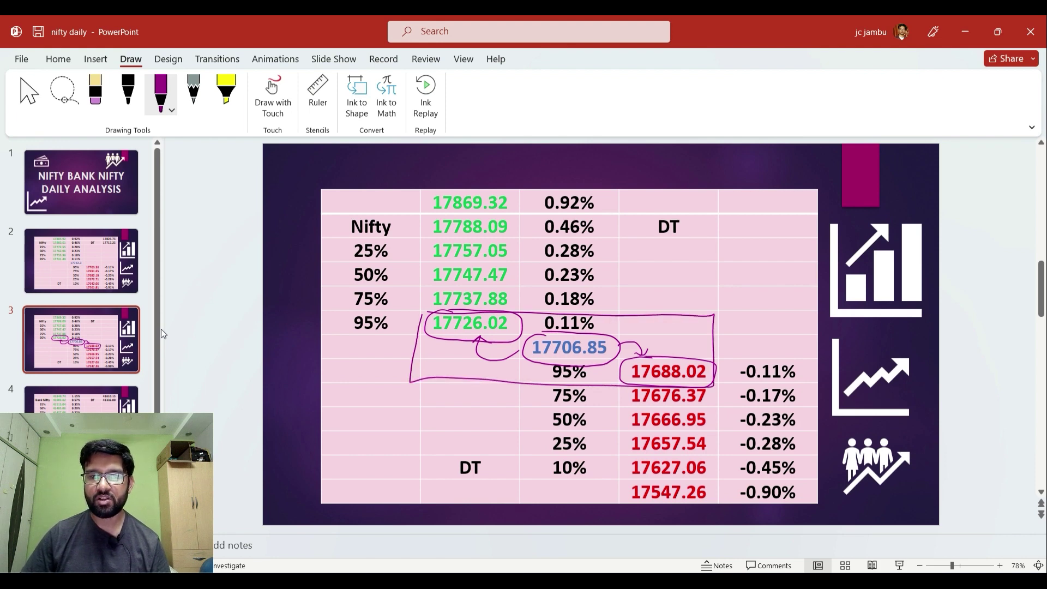
drag(422, 324, 424, 309)
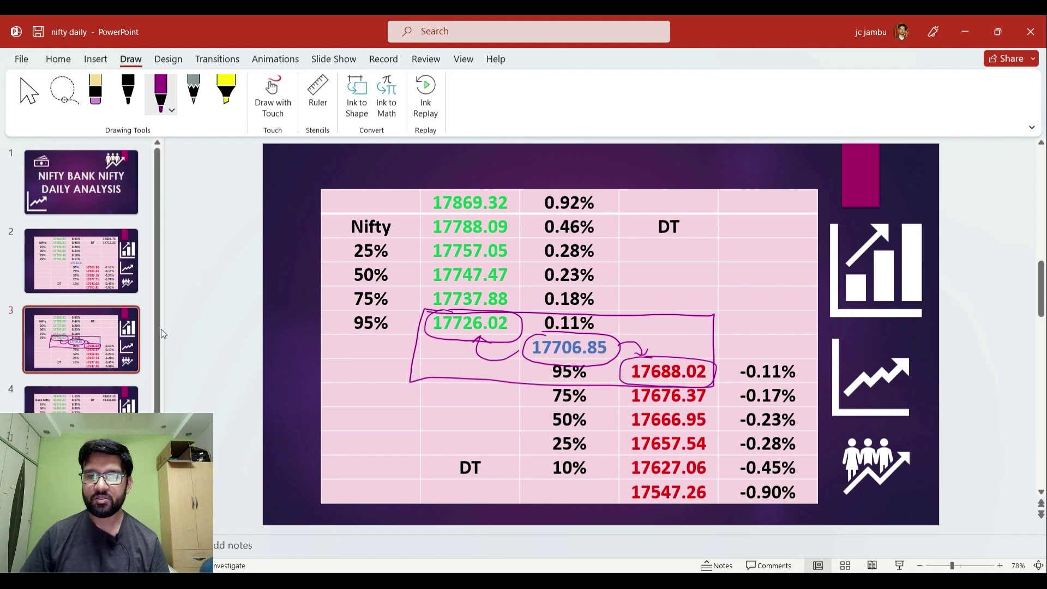
drag(373, 355, 391, 343)
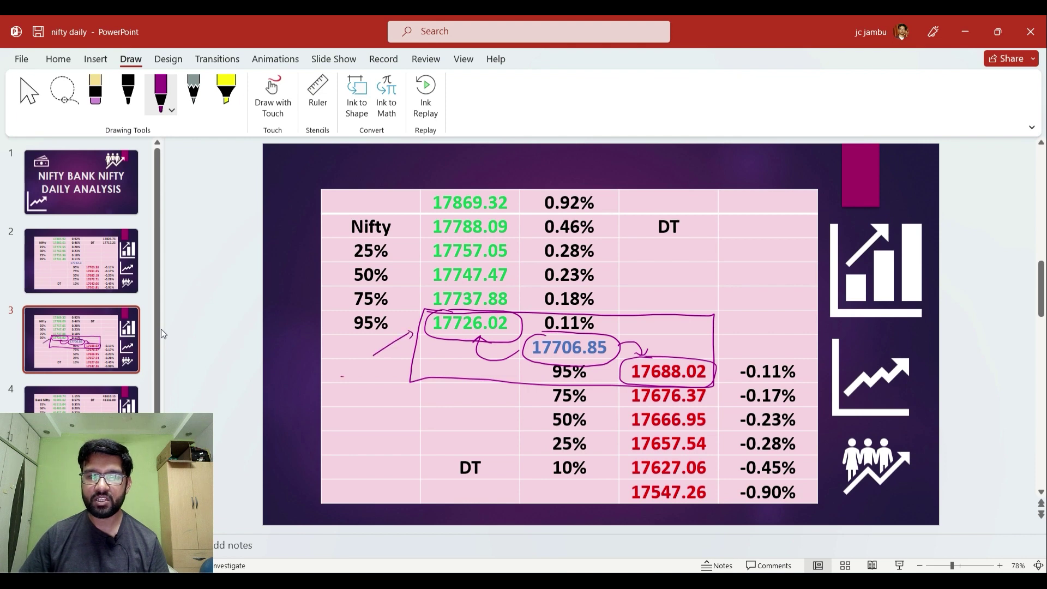
drag(375, 355, 385, 371)
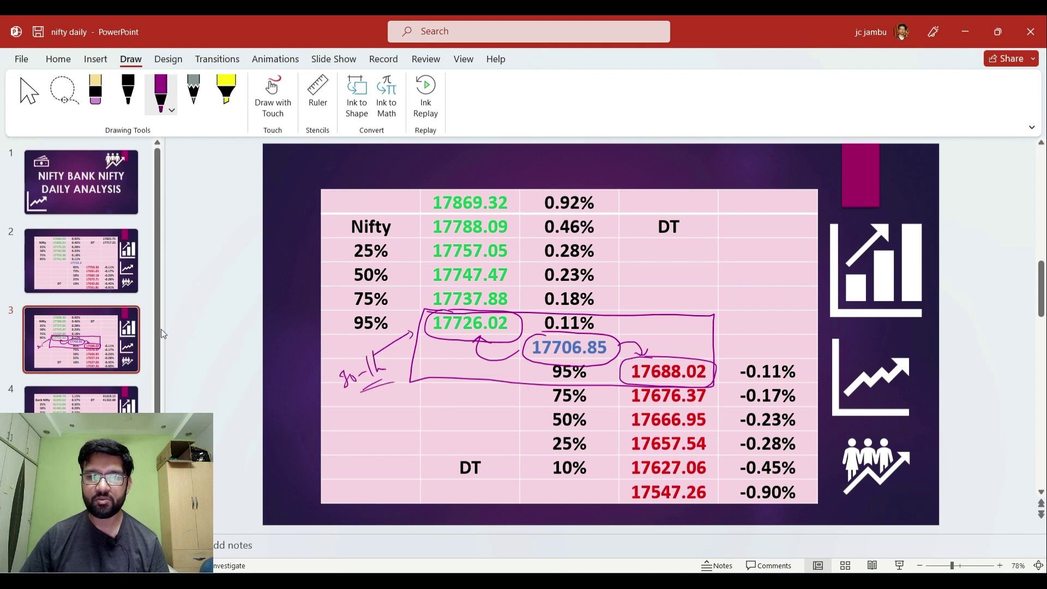
Circle 17788.09 and ink arrows toward the DT cell and from 0.92%, adding a note.
drag(411, 222, 403, 252)
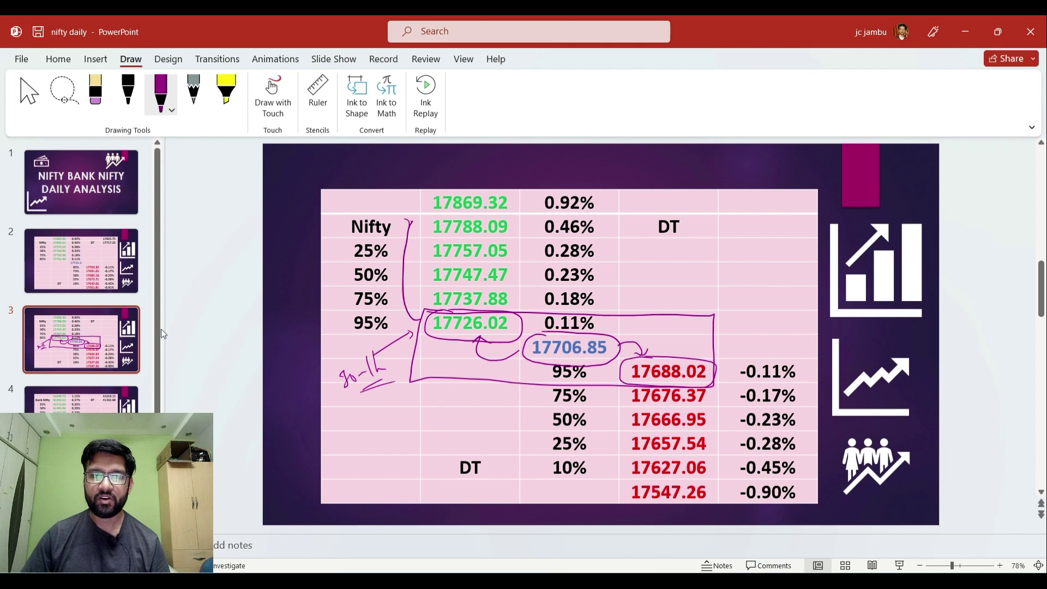
drag(443, 215, 453, 216)
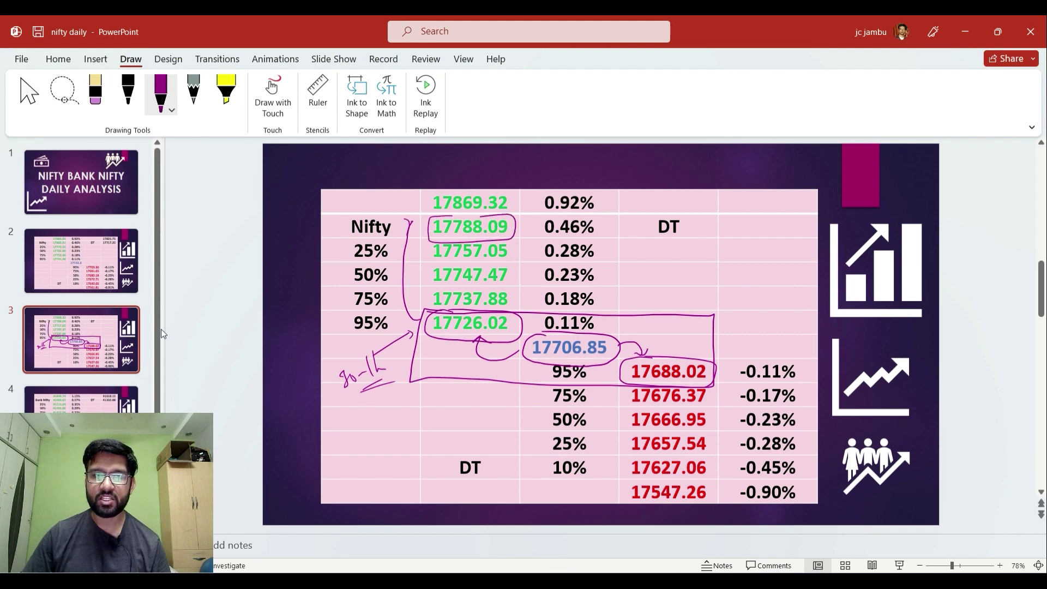
drag(611, 225, 618, 241)
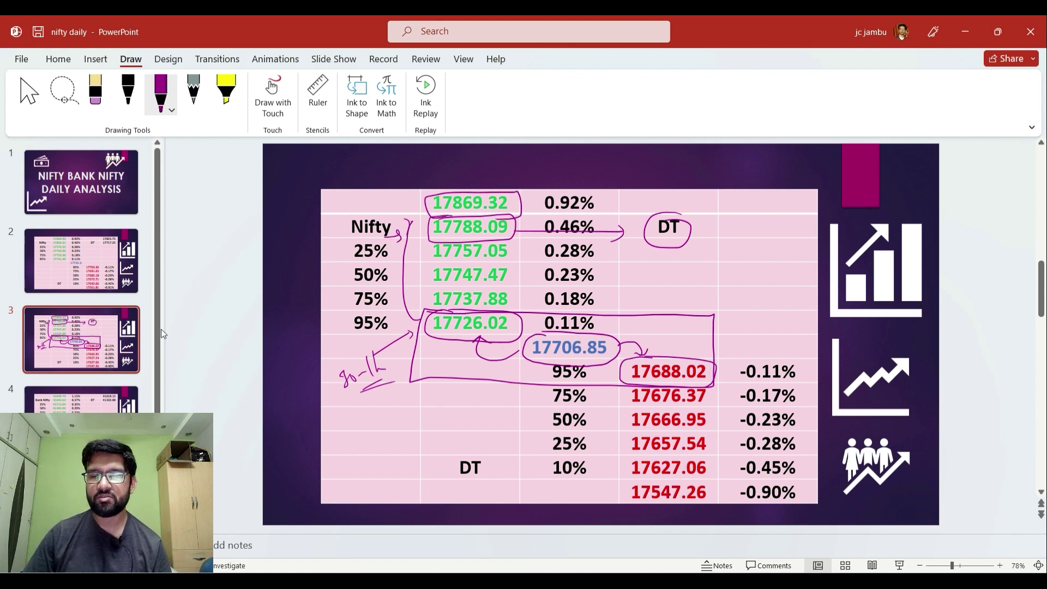
drag(617, 199, 617, 209)
drag(648, 194, 644, 207)
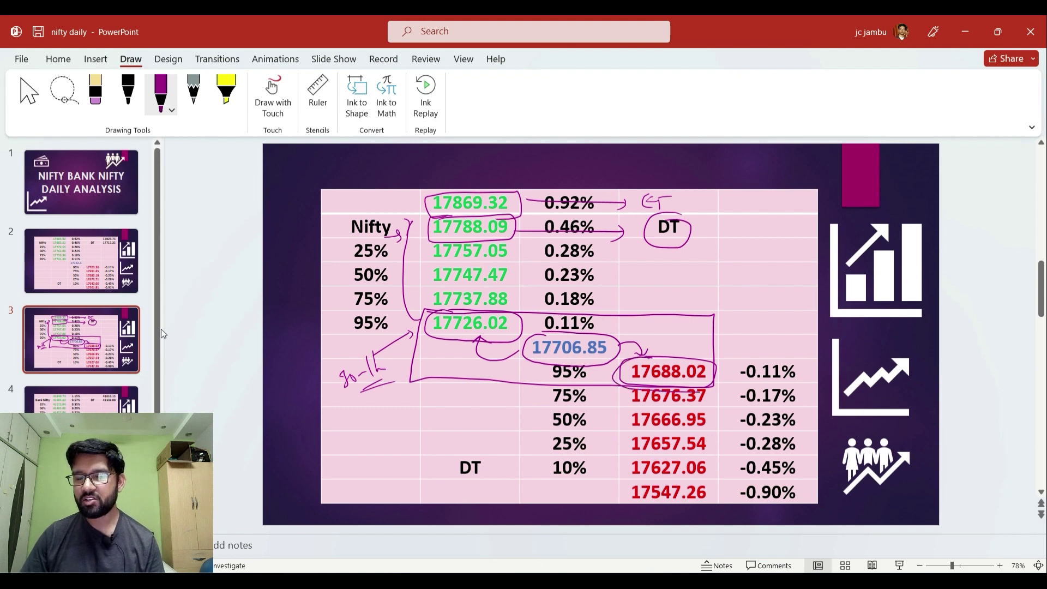
Ink arrows and circles linking 17688.02, 17627.06 and 17547.26 to the lower DT label, then return to the NIFTY chart.
mouse_move(743, 347)
mouse_down()
mouse_move(716, 362)
mouse_move(794, 355)
mouse_up()
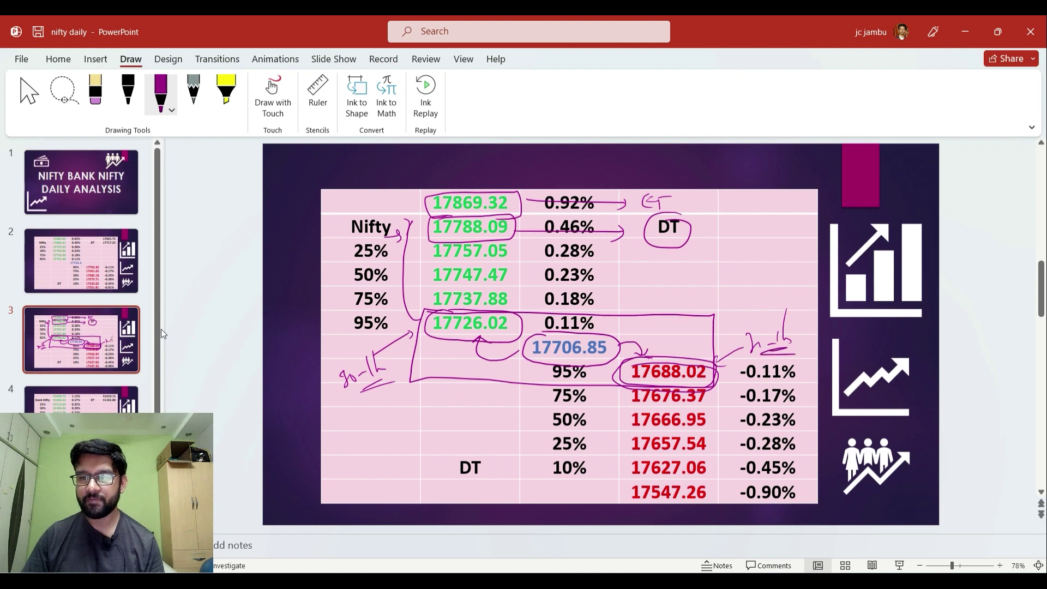
drag(721, 464, 709, 471)
mouse_move(624, 470)
mouse_down()
mouse_move(670, 452)
mouse_move(512, 461)
mouse_move(532, 473)
mouse_up()
mouse_move(471, 450)
mouse_down()
mouse_move(488, 470)
mouse_move(463, 451)
mouse_up()
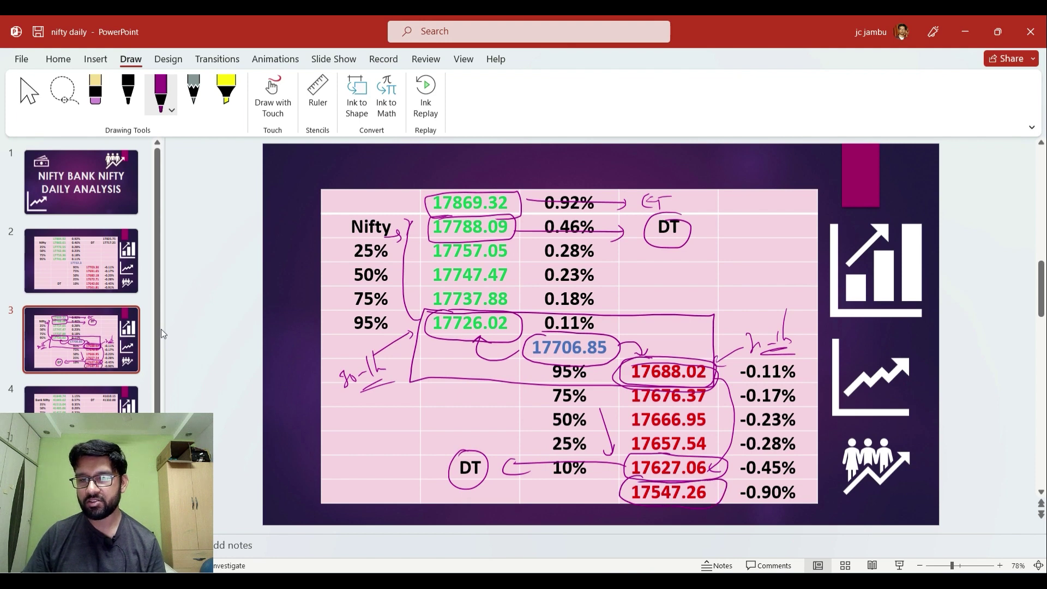
drag(524, 489, 544, 499)
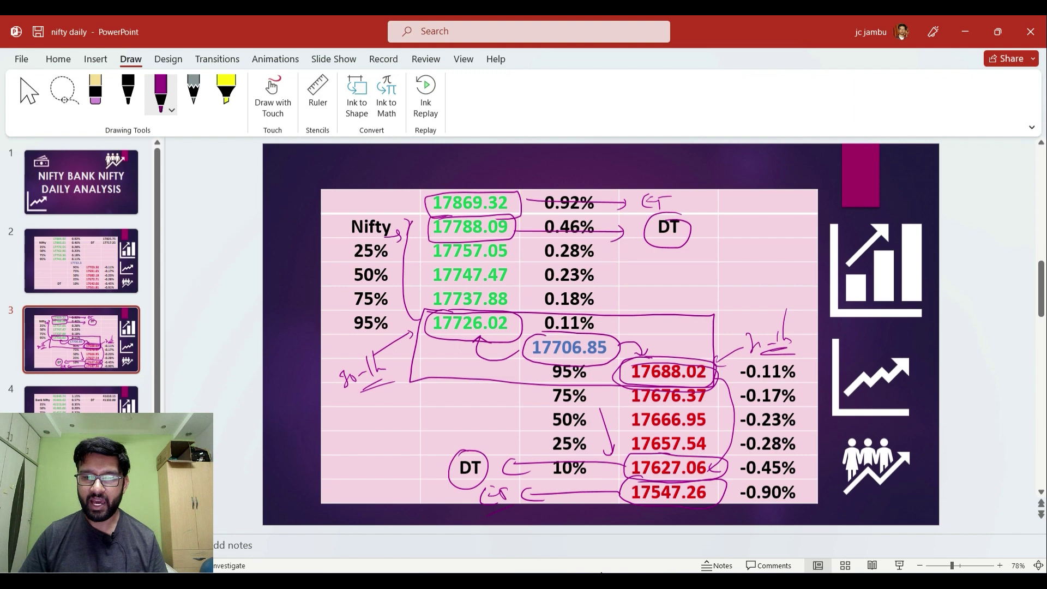
key(alt+Tab)
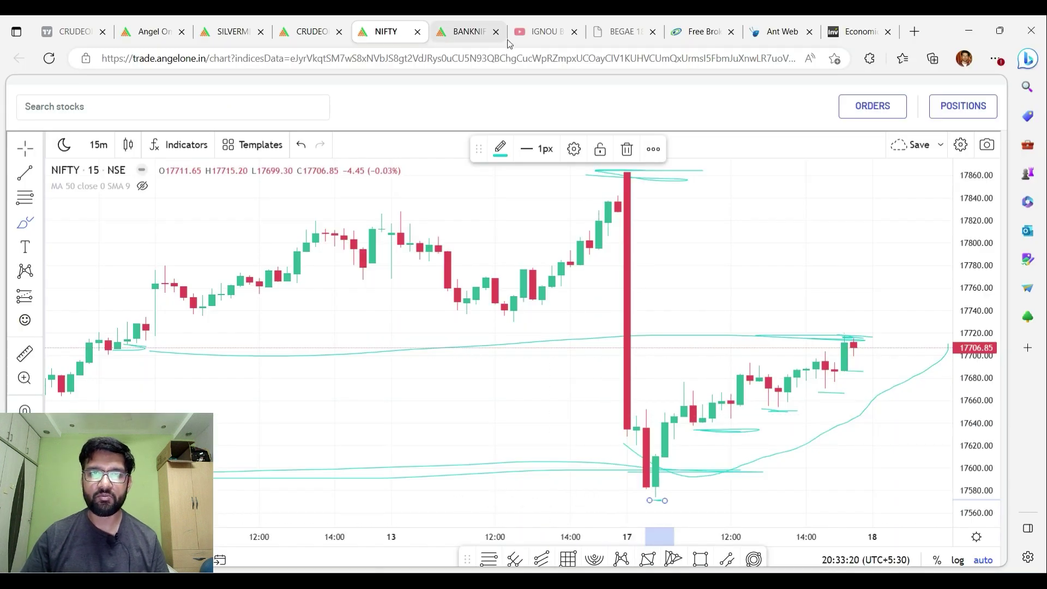
Open the BANKNIFTY hourly chart and place a short cyan mark at the 42278 level.
click(483, 43)
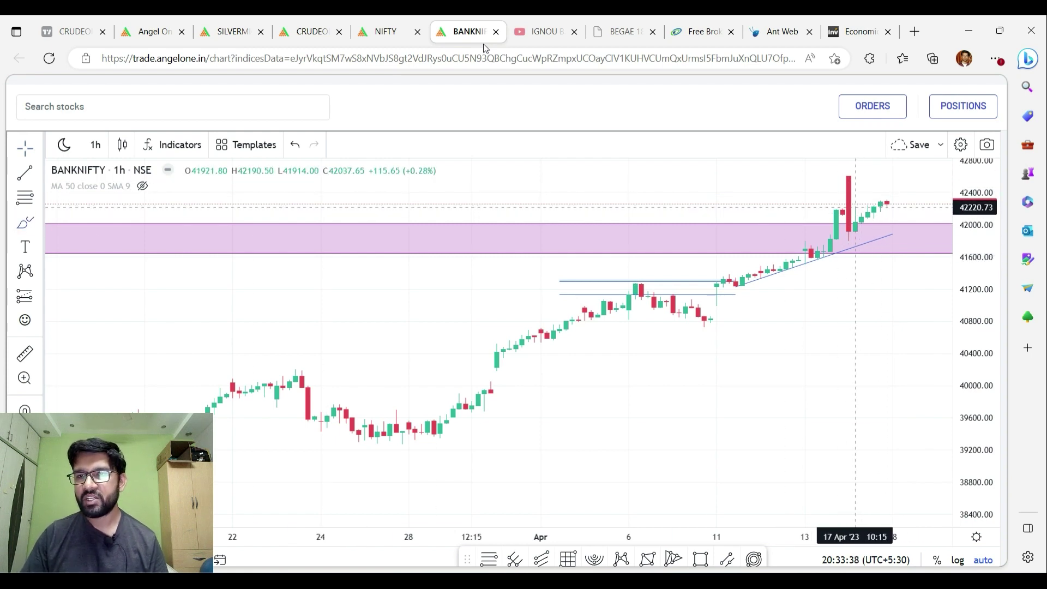
click(892, 203)
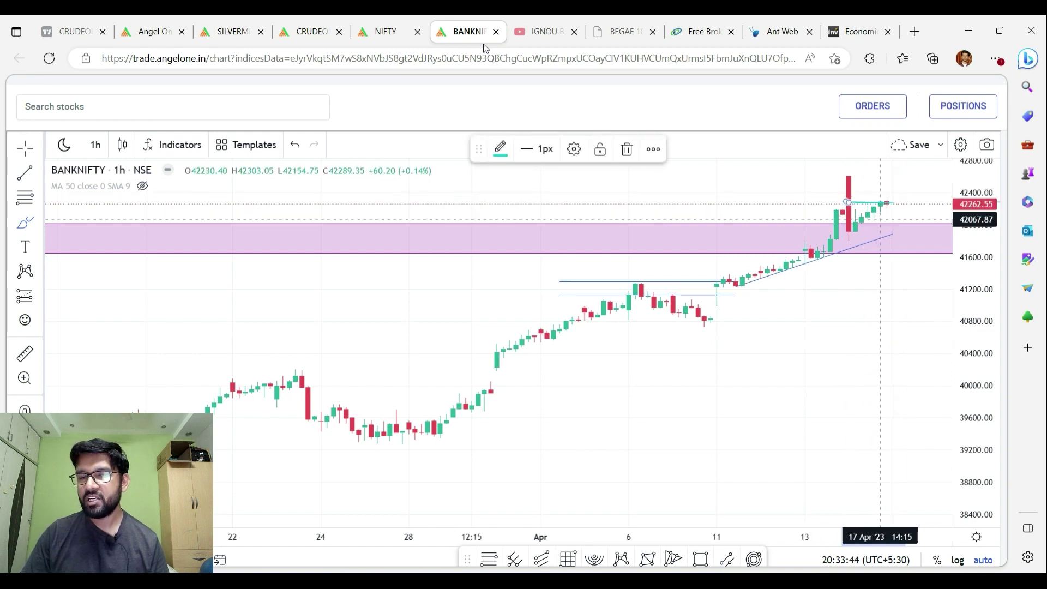
Zoom the BANKNIFTY 1-hour chart in twice so the recent April candles appear wider.
click(488, 495)
click(489, 495)
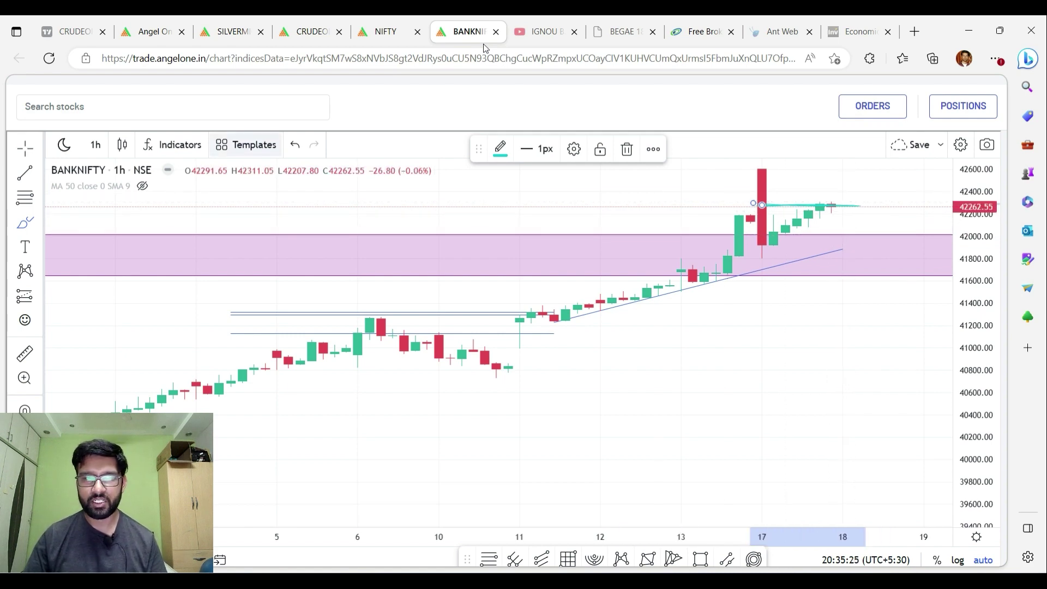
Switch BANKNIFTY to 15-minute candles and freehand-trace the 17 April drop and recovery.
click(95, 145)
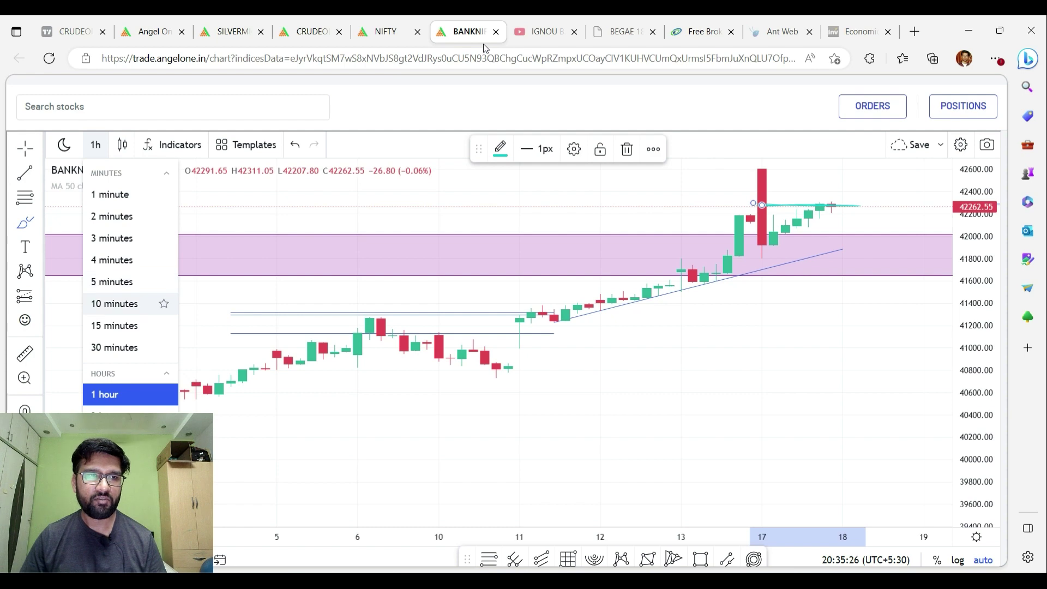
click(112, 325)
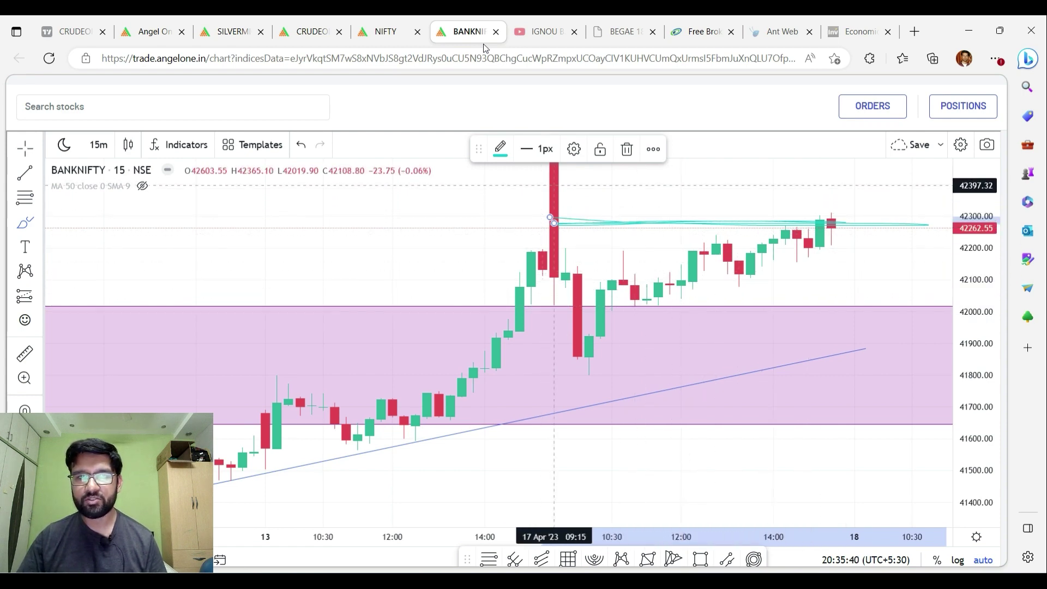
mouse_move(554, 183)
mouse_down()
mouse_move(543, 262)
mouse_move(566, 374)
mouse_move(623, 251)
mouse_move(634, 301)
mouse_move(715, 244)
mouse_move(738, 282)
mouse_move(769, 244)
mouse_move(797, 231)
mouse_up()
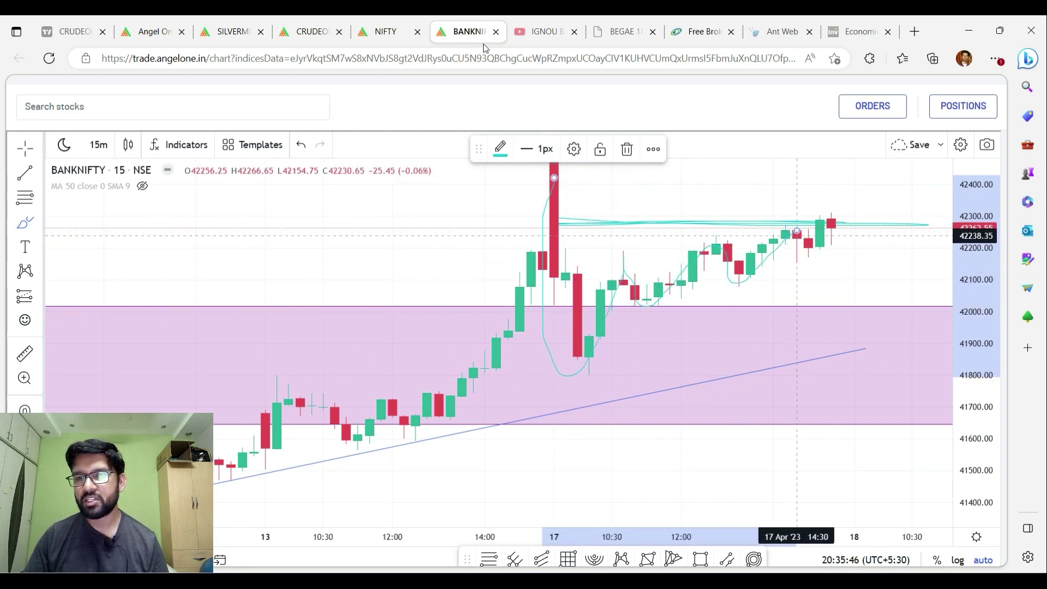
Mark the rising swing lows near 42000, 42100 and 42175 with short cyan strokes.
drag(635, 302, 682, 309)
drag(730, 283, 761, 286)
drag(799, 255, 820, 256)
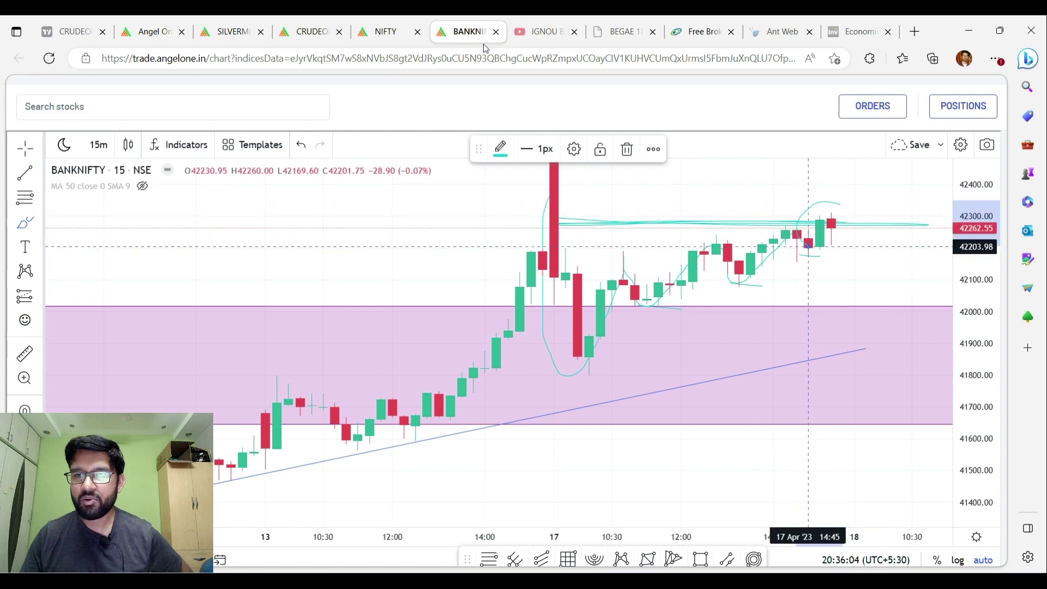
Loop a freehand circle around the last BANKNIFTY candles, reshape it, then switch back to PowerPoint.
mouse_move(808, 246)
mouse_down()
mouse_move(851, 218)
mouse_move(823, 252)
mouse_move(831, 235)
mouse_up()
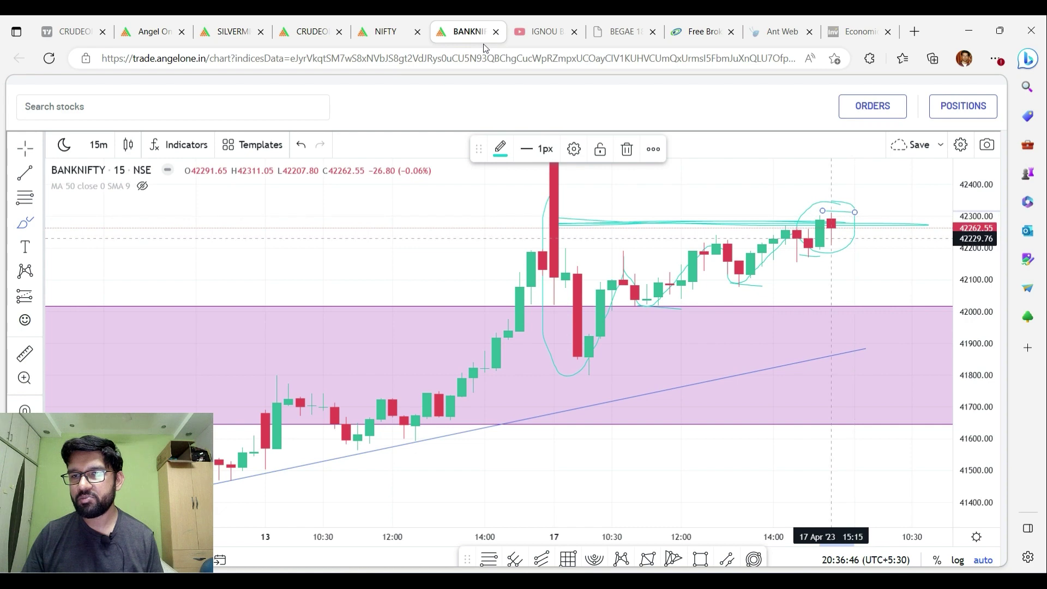
drag(831, 238, 842, 240)
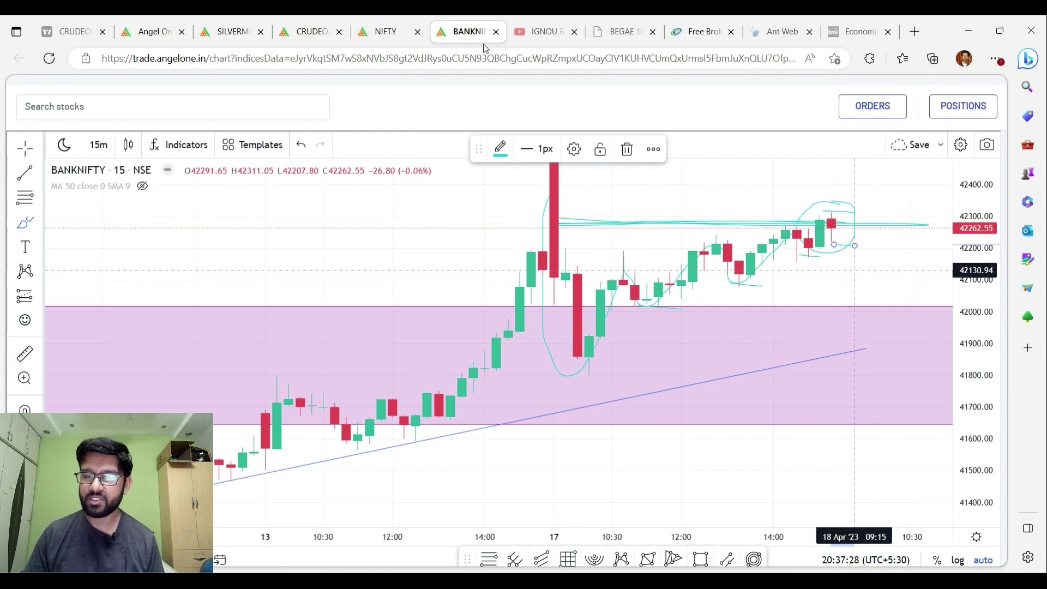
key(alt+Tab)
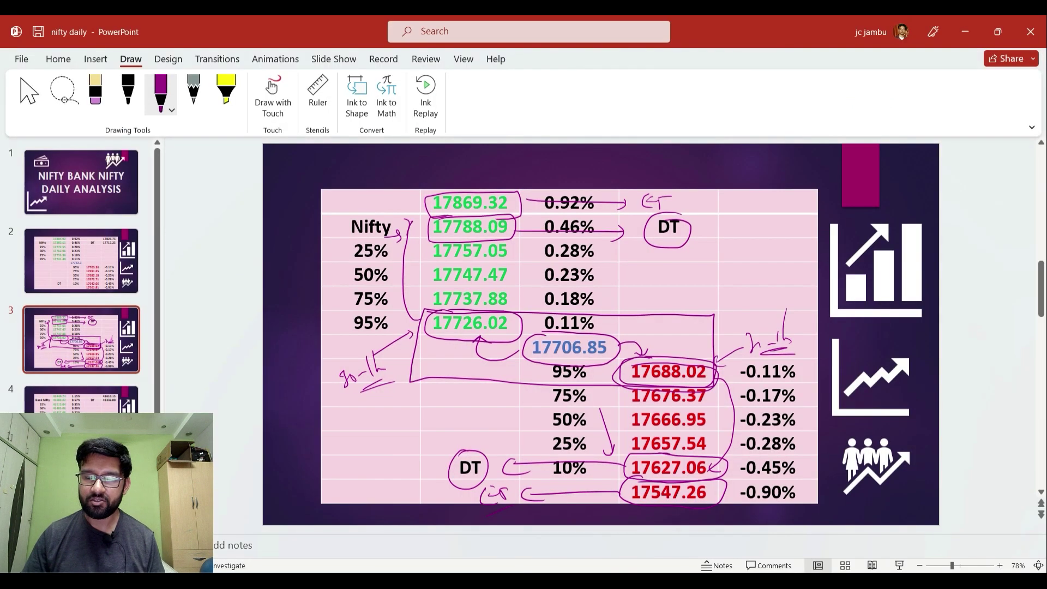
On the Bank Nifty slide, ink an arrow from 42262.55 to 42320.20 and box that zone.
key(Page_Down)
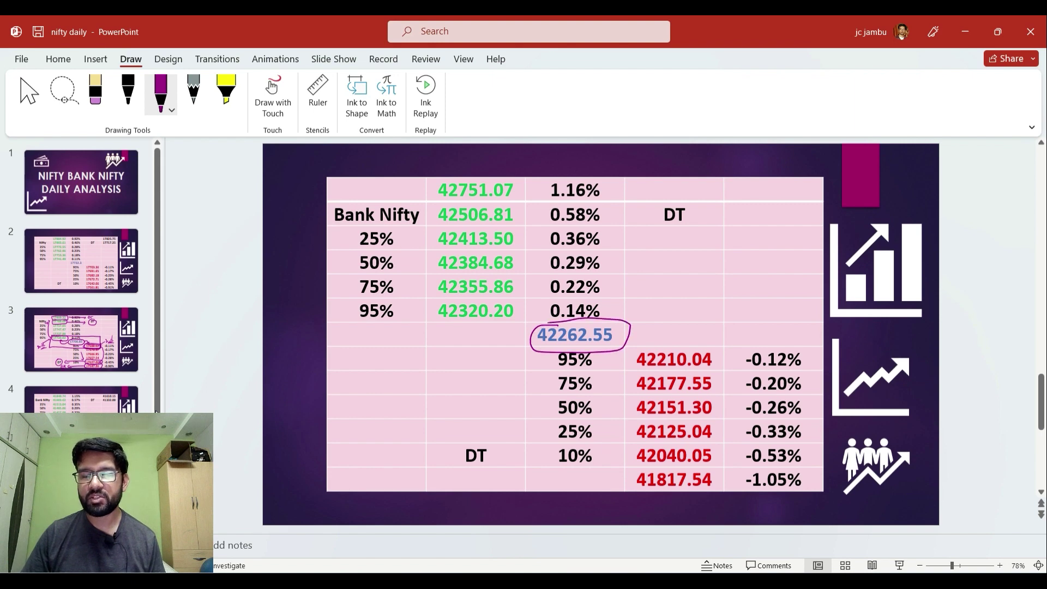
drag(530, 341, 474, 328)
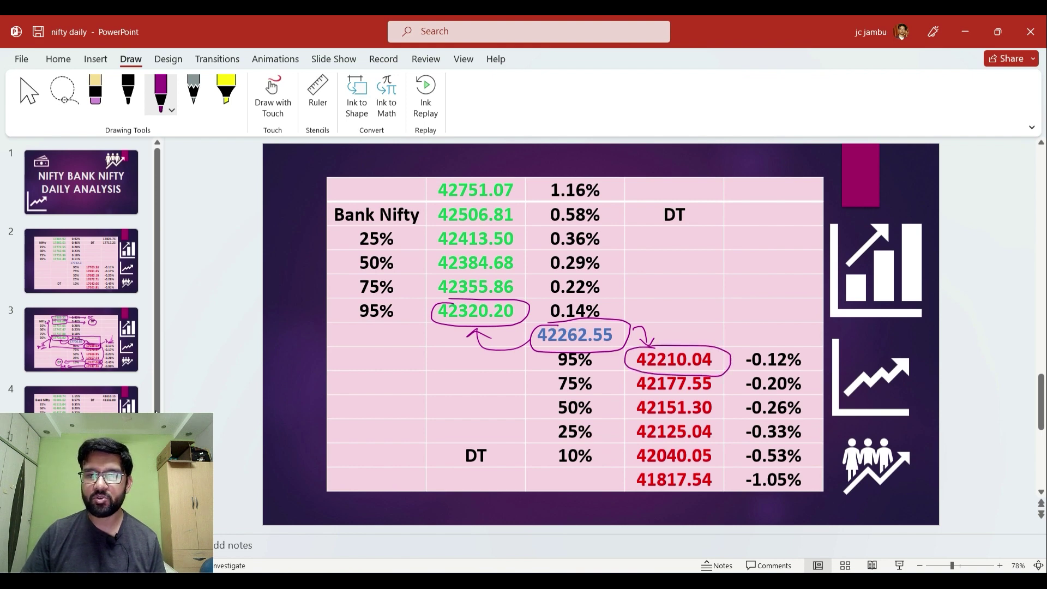
mouse_move(440, 303)
mouse_down()
mouse_move(669, 306)
mouse_move(720, 316)
mouse_up()
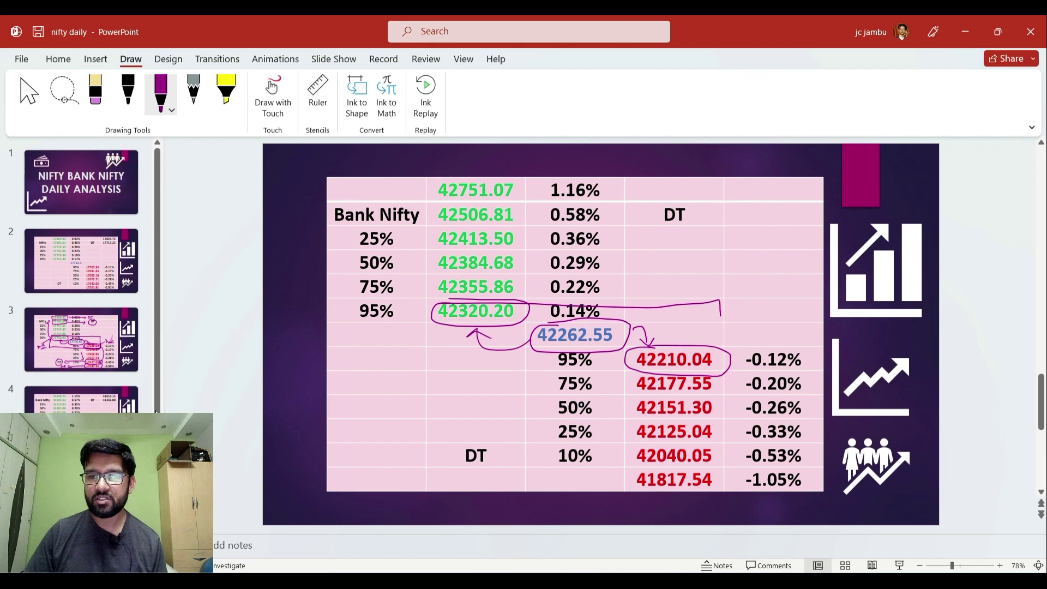
mouse_move(648, 373)
mouse_down()
mouse_move(489, 369)
mouse_move(425, 352)
mouse_up()
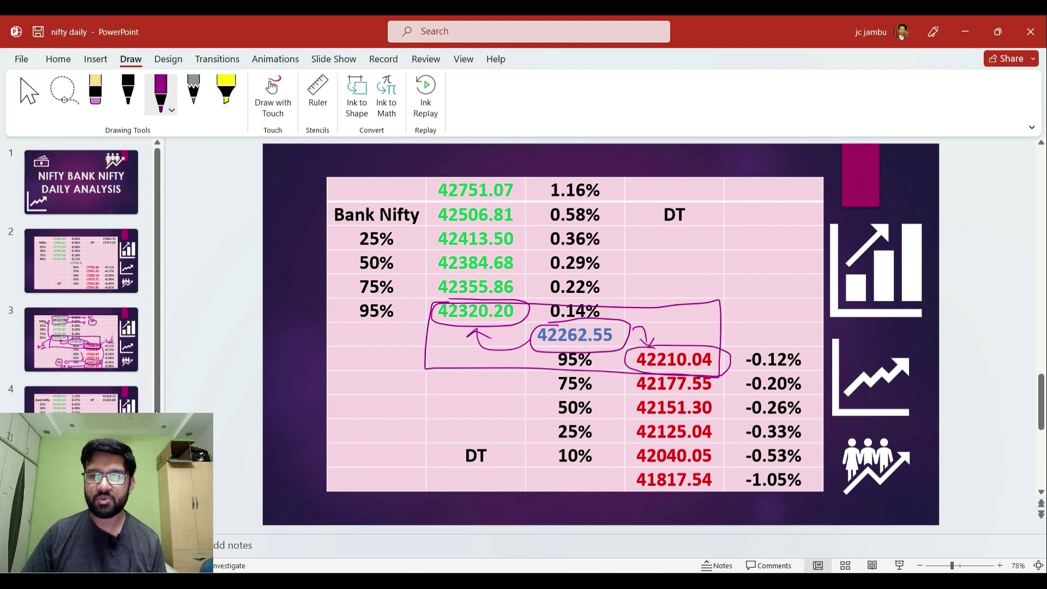
Ink another arrow at 42320.20 with a handwritten note, and bracket the green levels up to 42506.81.
drag(380, 337, 422, 319)
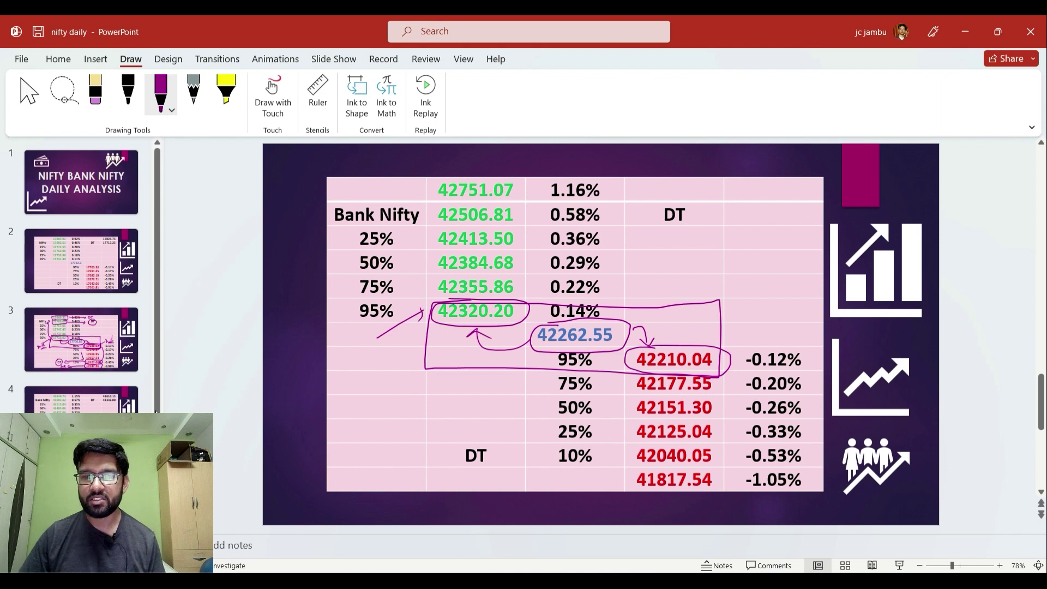
drag(351, 363, 369, 361)
mouse_move(376, 346)
mouse_down()
mouse_move(374, 361)
mouse_move(393, 371)
mouse_up()
mouse_move(426, 295)
mouse_down()
mouse_move(436, 218)
mouse_move(490, 230)
mouse_move(521, 210)
mouse_move(436, 205)
mouse_up()
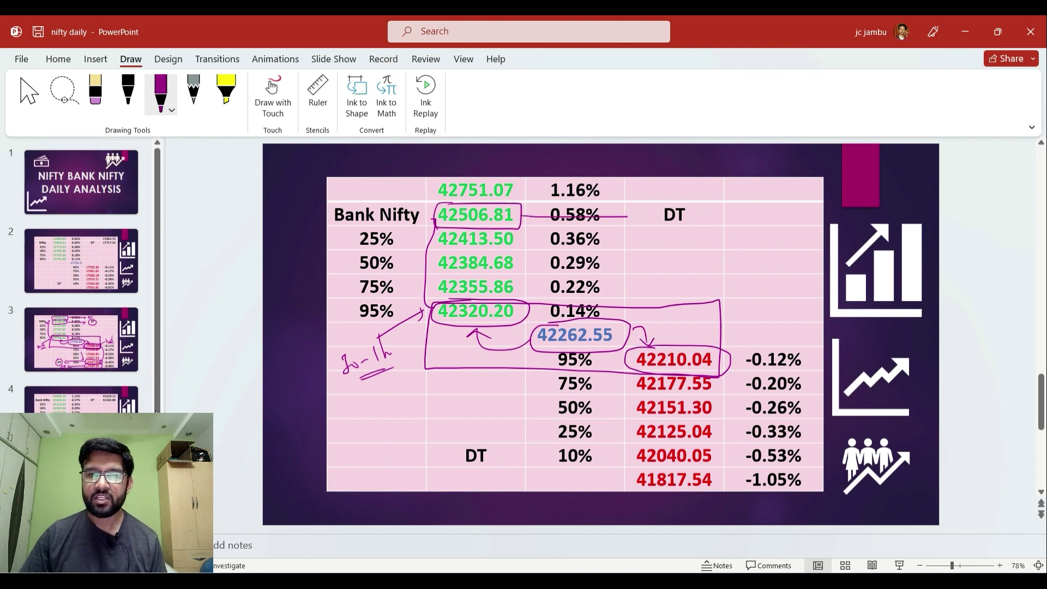